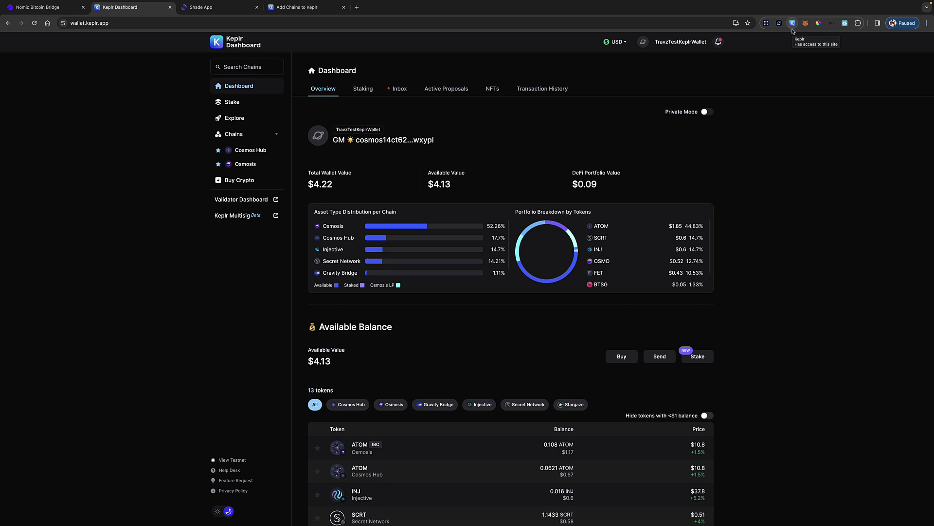
# Open the Keplr extension popup from the browser toolbar.
pyautogui.click(793, 22)
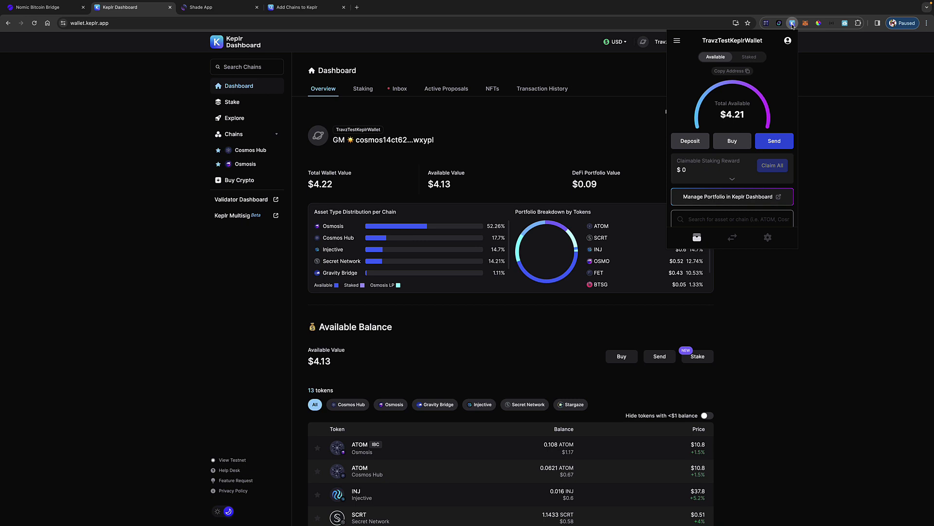
pyautogui.scroll(-5, 771, 87)
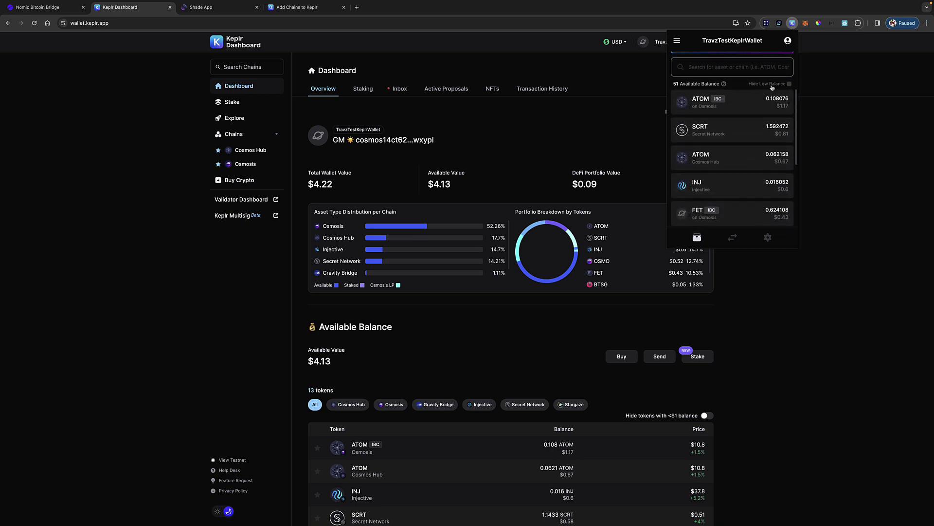
pyautogui.scroll(-1, 772, 88)
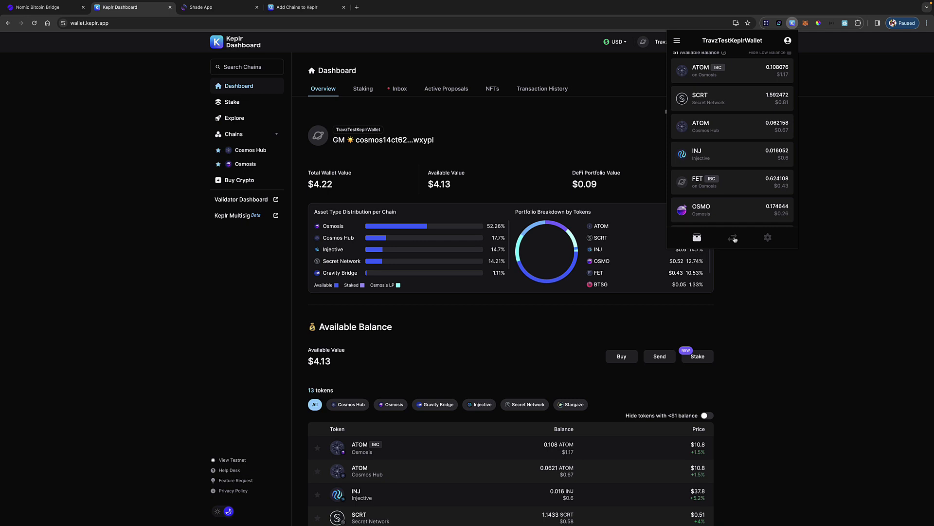
# Start a swap with OSMO as the From token and ATOM as the To token.
pyautogui.click(734, 239)
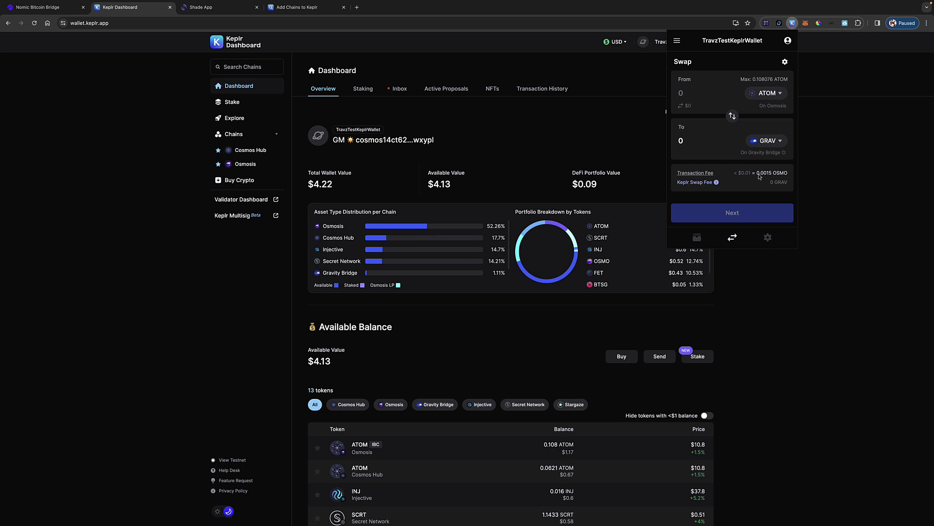
pyautogui.click(767, 93)
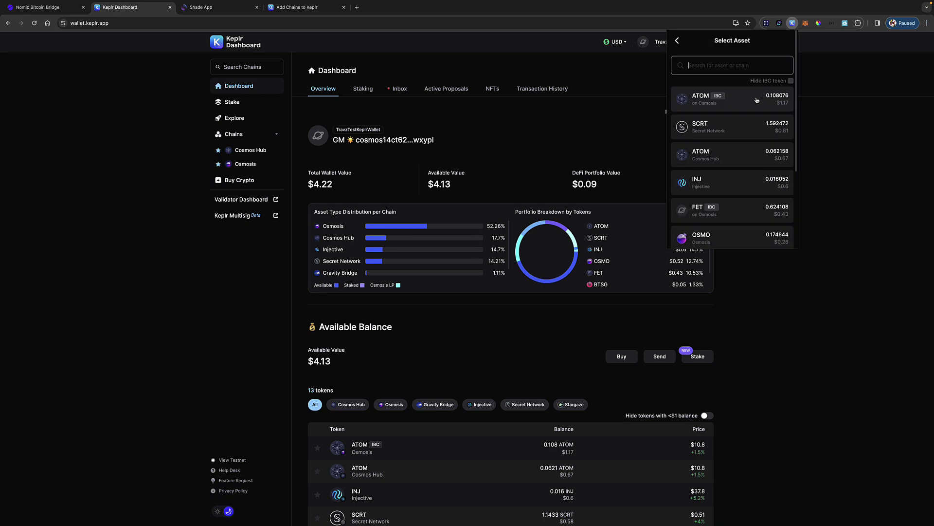
pyautogui.click(729, 235)
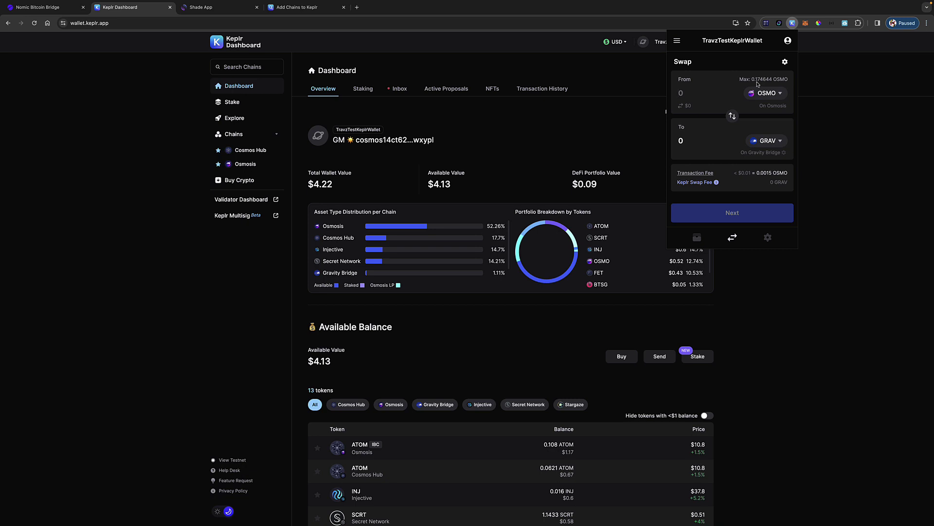
pyautogui.click(767, 140)
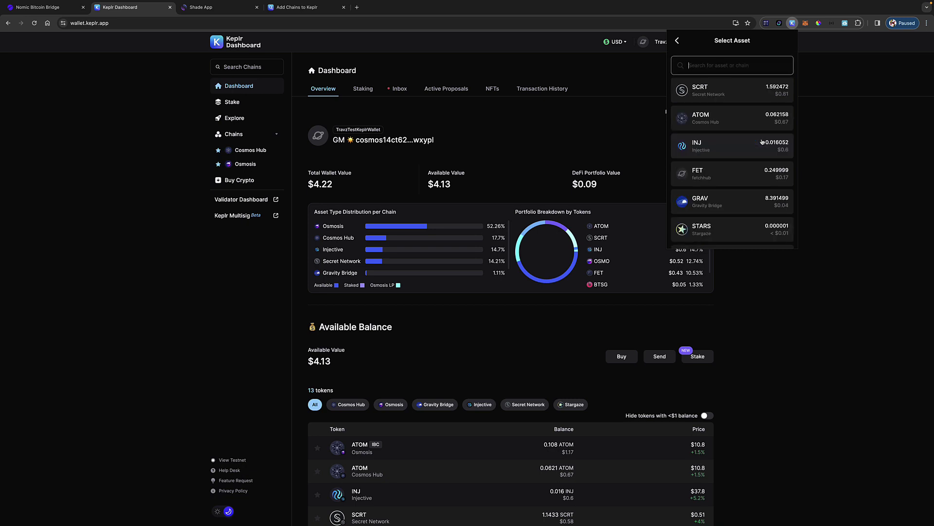
pyautogui.click(722, 117)
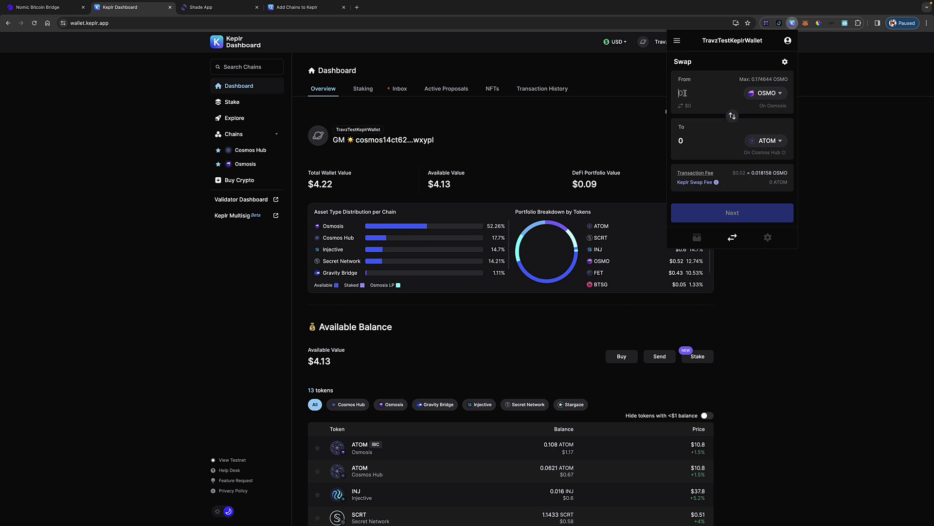
pyautogui.write('.05')
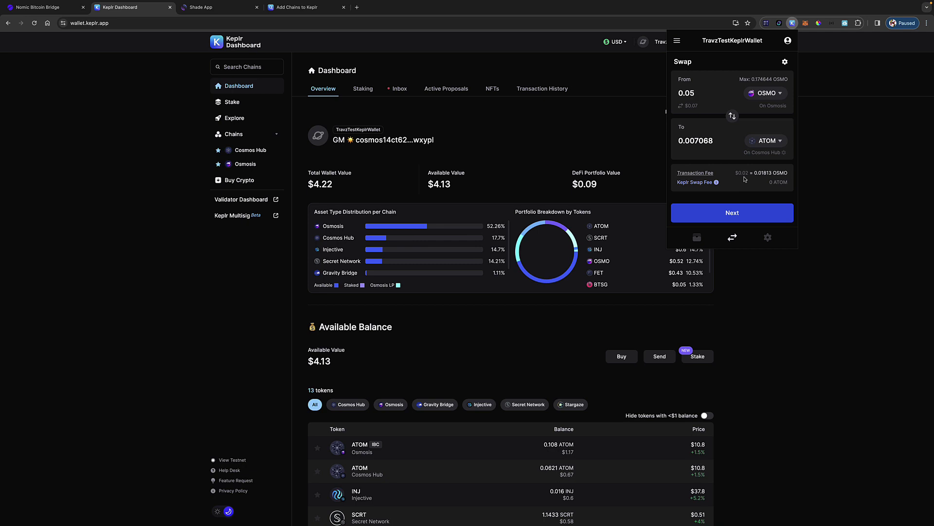
# Review and approve the 0.05 OSMO to ATOM swap transaction.
pyautogui.click(740, 216)
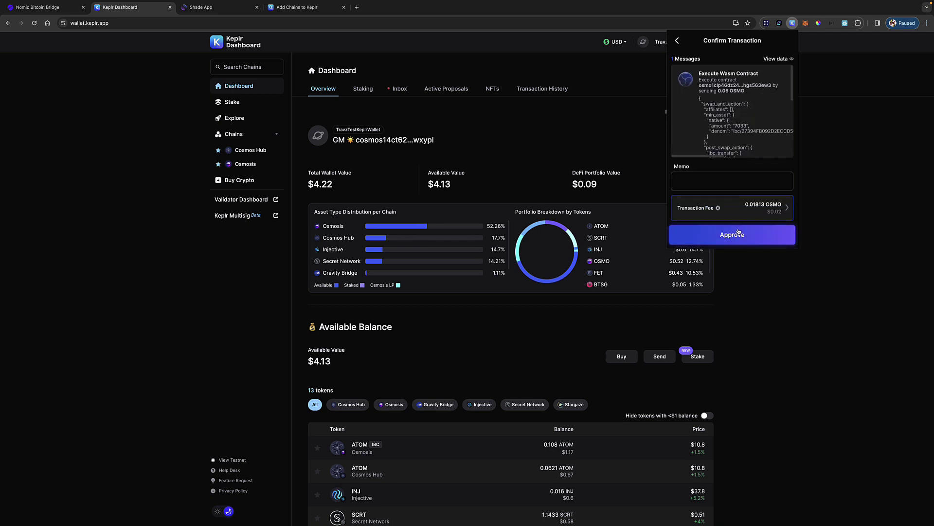
pyautogui.click(739, 233)
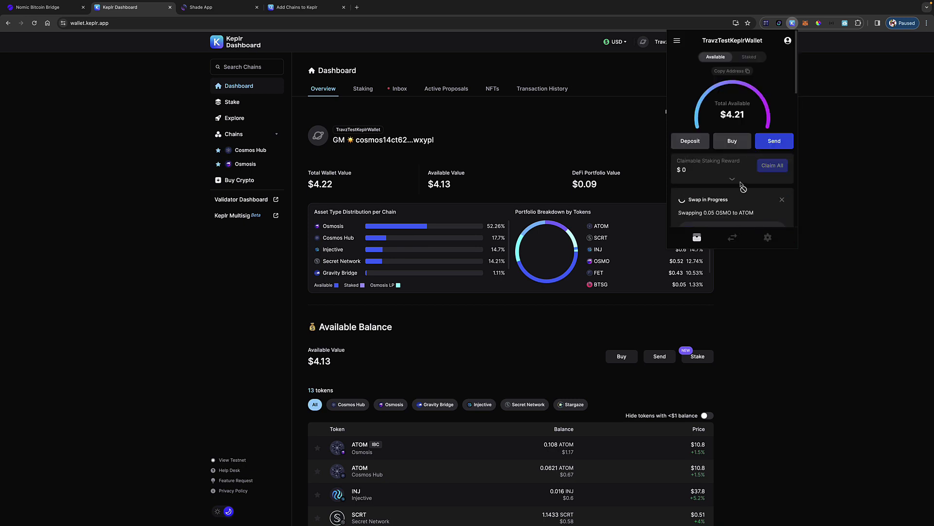
pyautogui.scroll(-2, 740, 184)
pyautogui.scroll(-1, 740, 184)
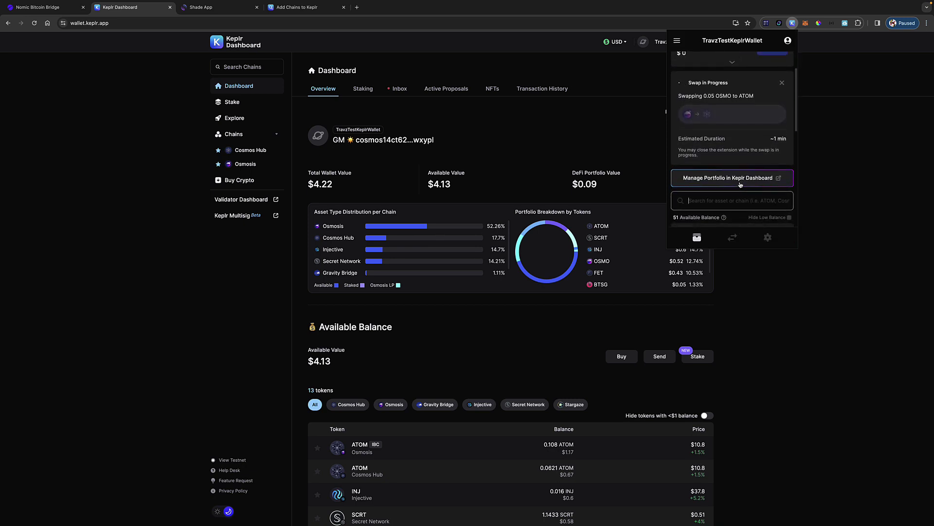
pyautogui.scroll(2, 740, 185)
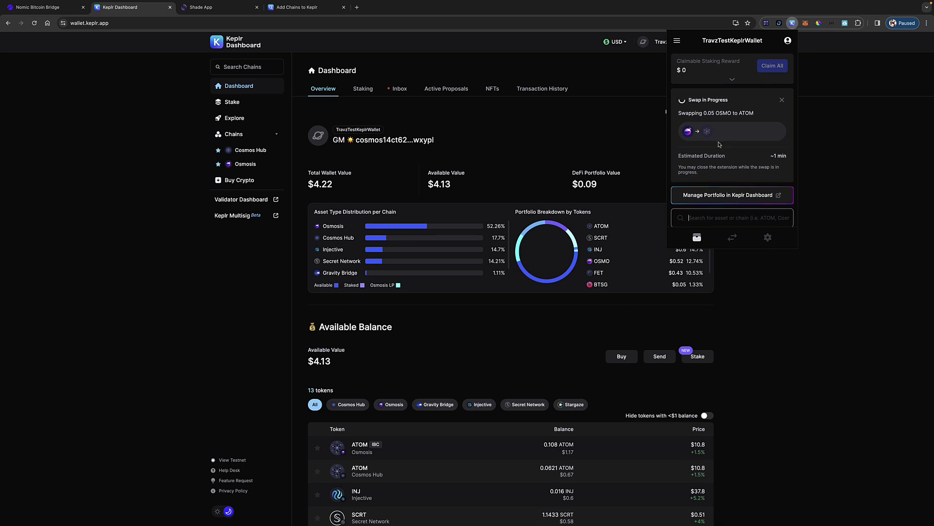
pyautogui.scroll(-1, 719, 144)
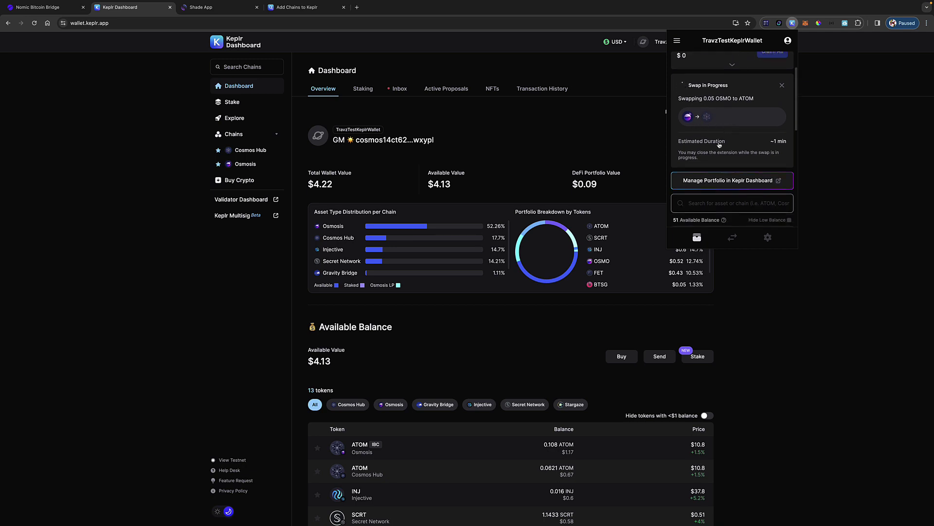
# Set up a 0.5 SCRT to ATOM swap and bring up its transaction fee options.
pyautogui.click(733, 237)
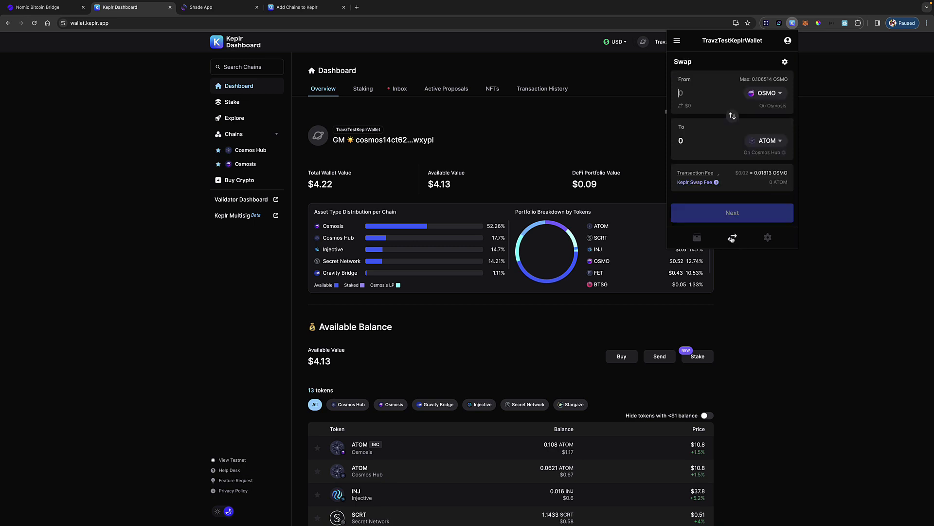
pyautogui.click(764, 100)
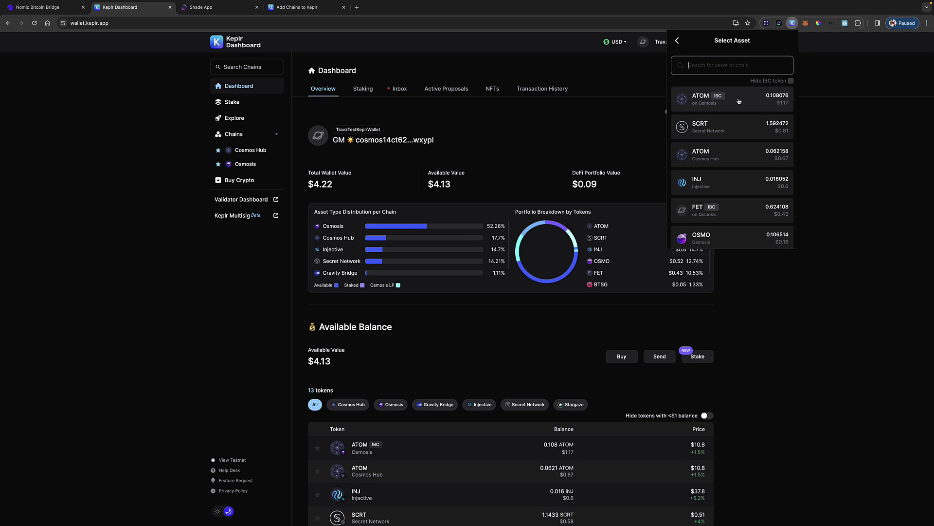
pyautogui.click(728, 128)
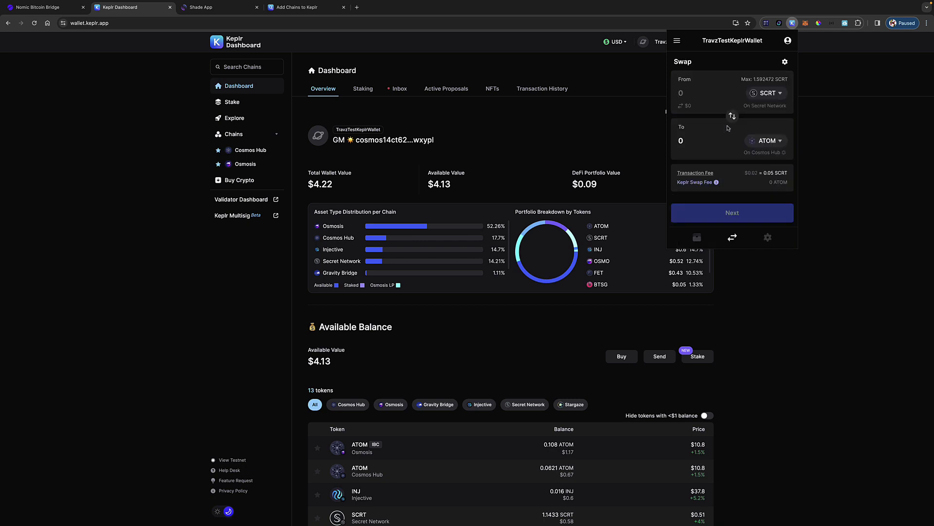
pyautogui.click(683, 92)
pyautogui.write('0.5')
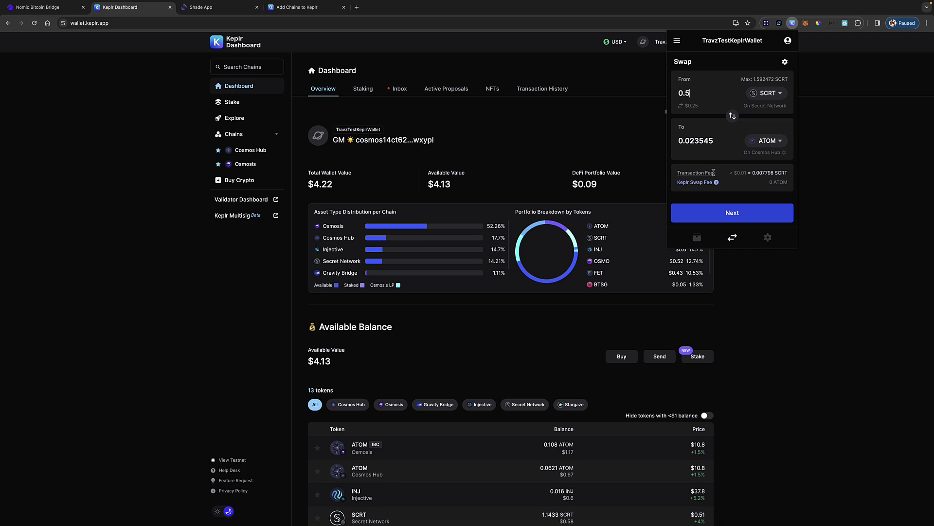
pyautogui.click(702, 175)
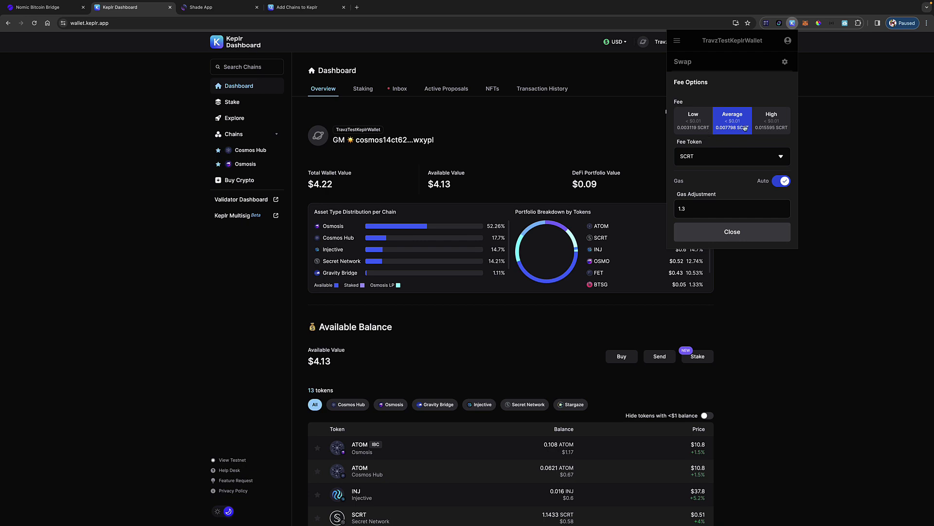
# Choose the Low fee tier with SCRT as fee token and proceed to the swap confirmation.
pyautogui.click(693, 124)
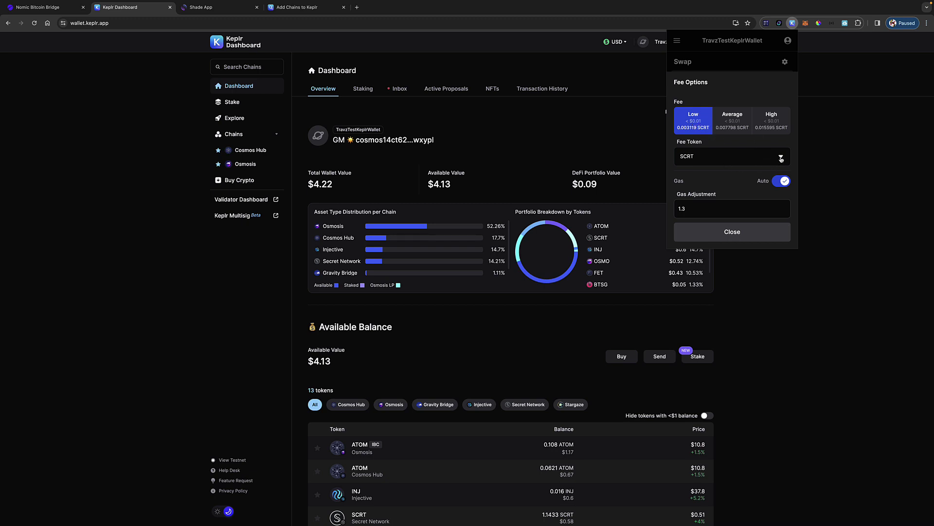
pyautogui.click(780, 159)
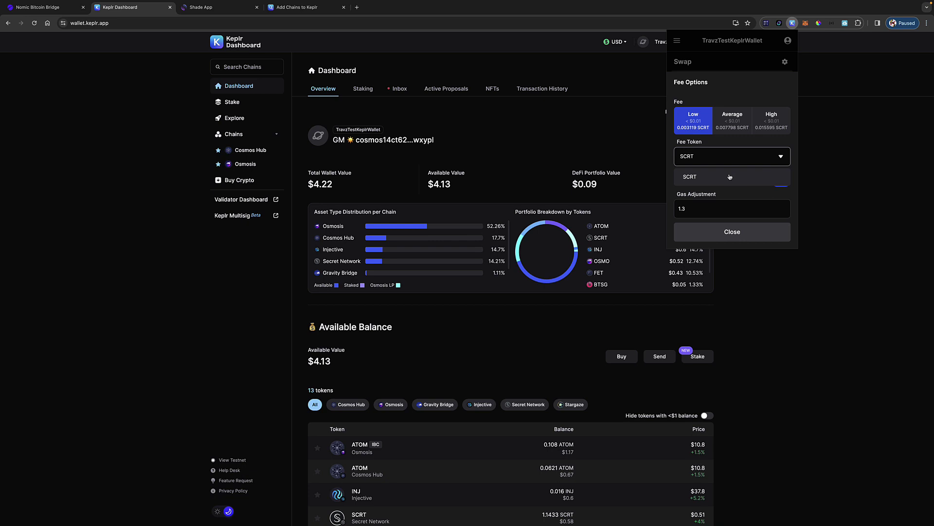
pyautogui.click(734, 234)
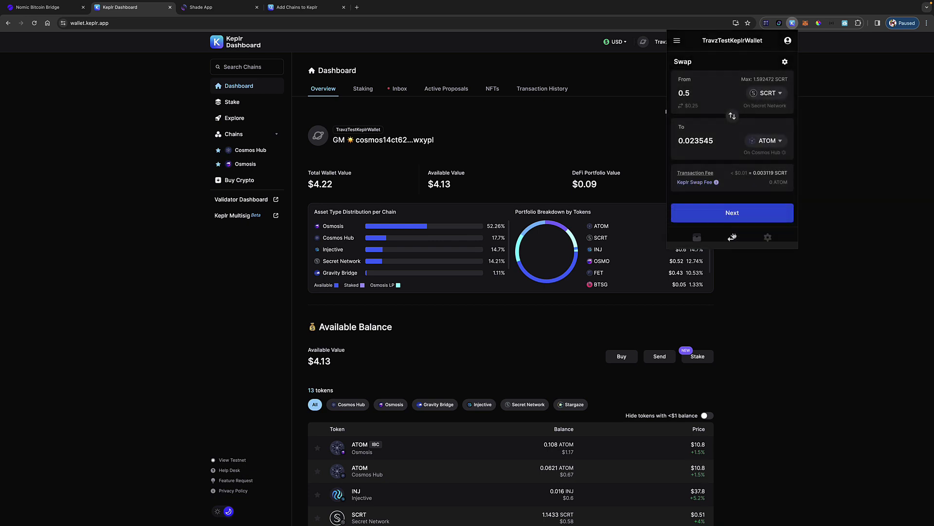
pyautogui.click(733, 213)
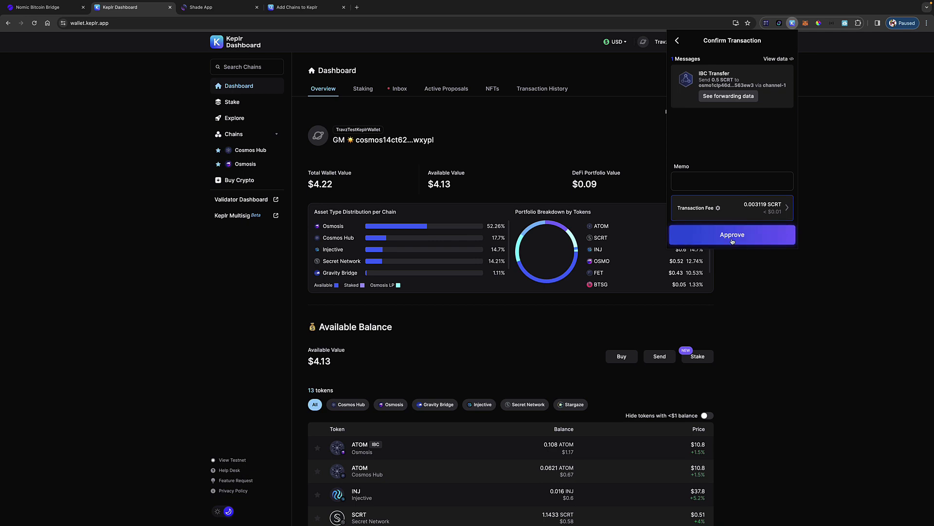
# Approve the 0.5 SCRT to ATOM swap and return to a fresh swap form.
pyautogui.click(732, 235)
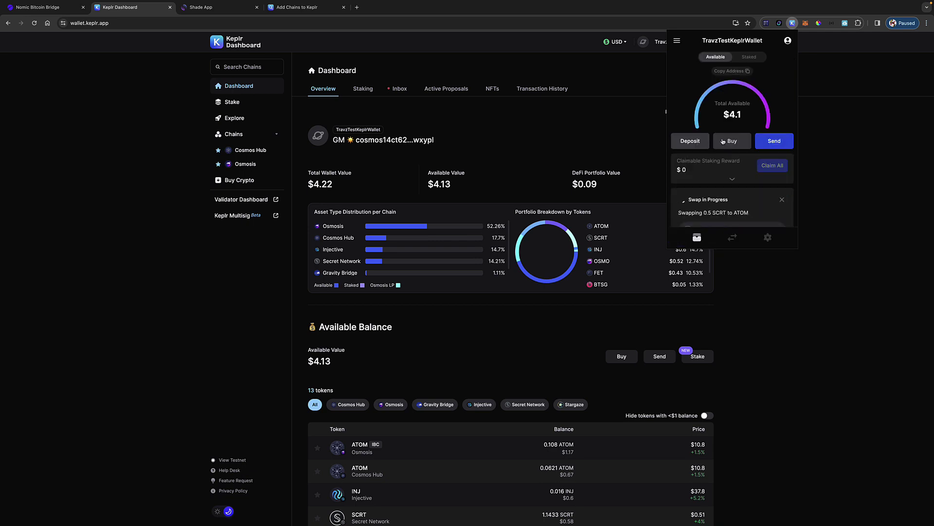
pyautogui.scroll(-2, 723, 141)
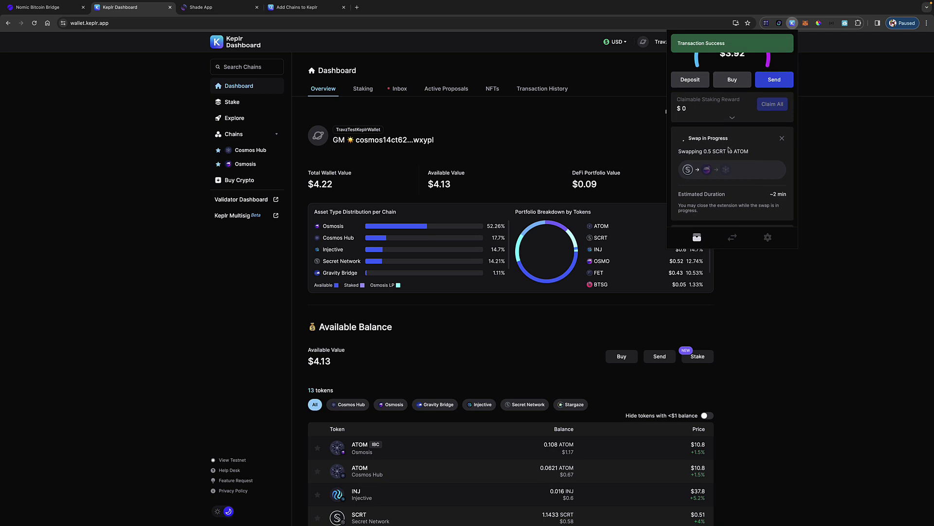
pyautogui.scroll(1, 728, 150)
pyautogui.scroll(2, 728, 150)
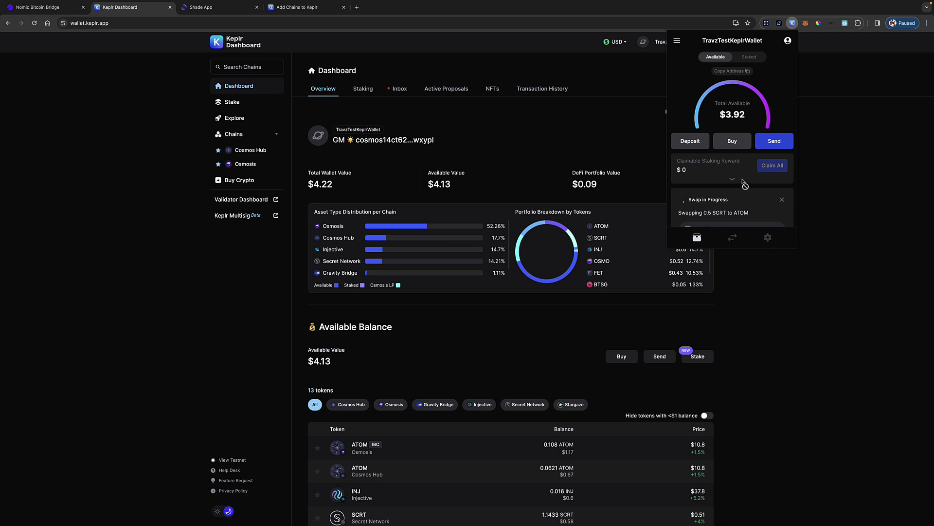
pyautogui.scroll(-1, 743, 181)
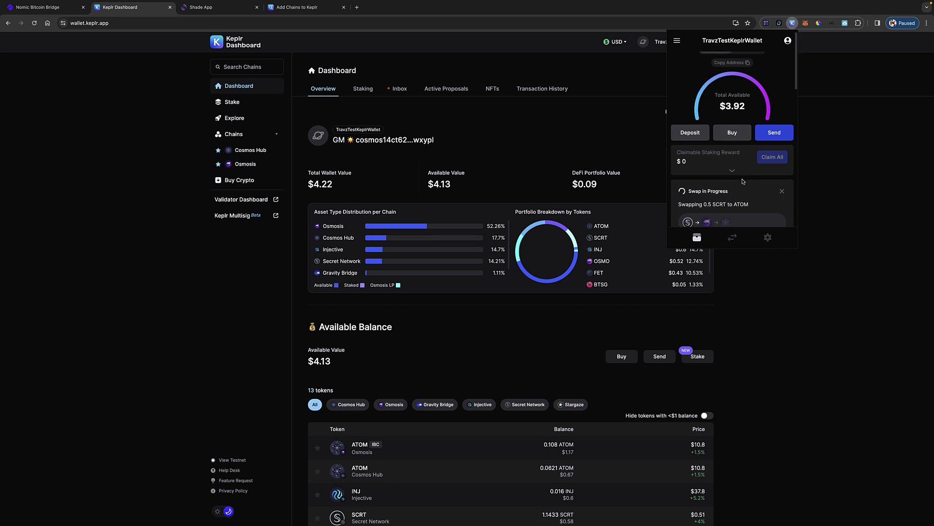
pyautogui.scroll(-1, 743, 182)
pyautogui.scroll(-1, 743, 181)
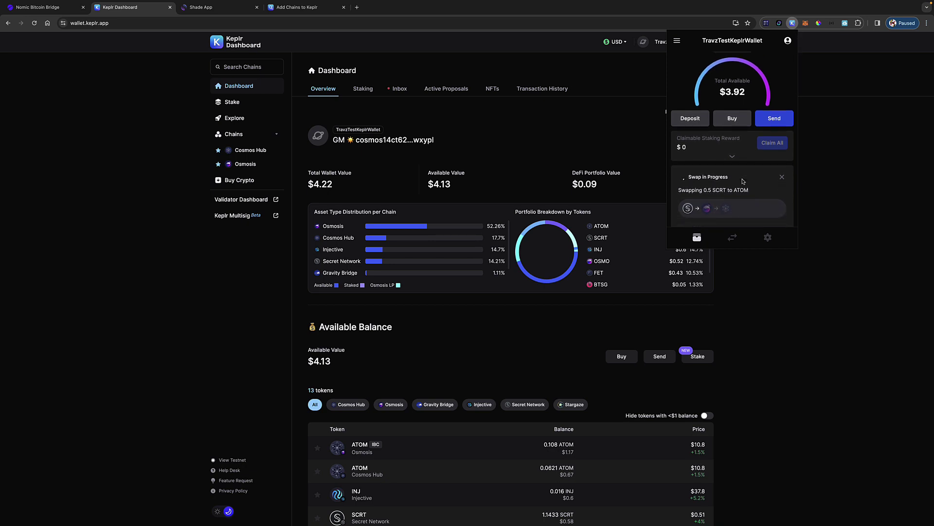
pyautogui.scroll(-1, 742, 181)
pyautogui.scroll(-1, 743, 181)
pyautogui.scroll(-2, 743, 181)
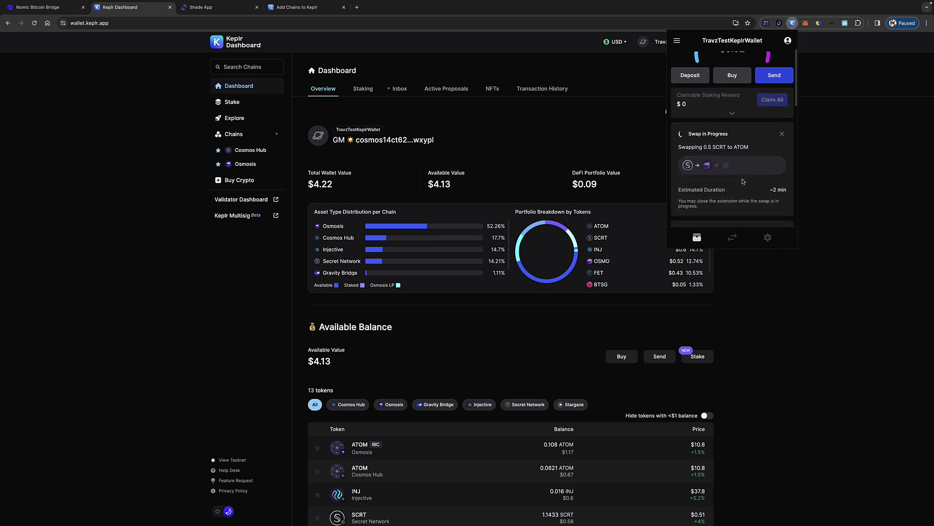
pyautogui.click(734, 237)
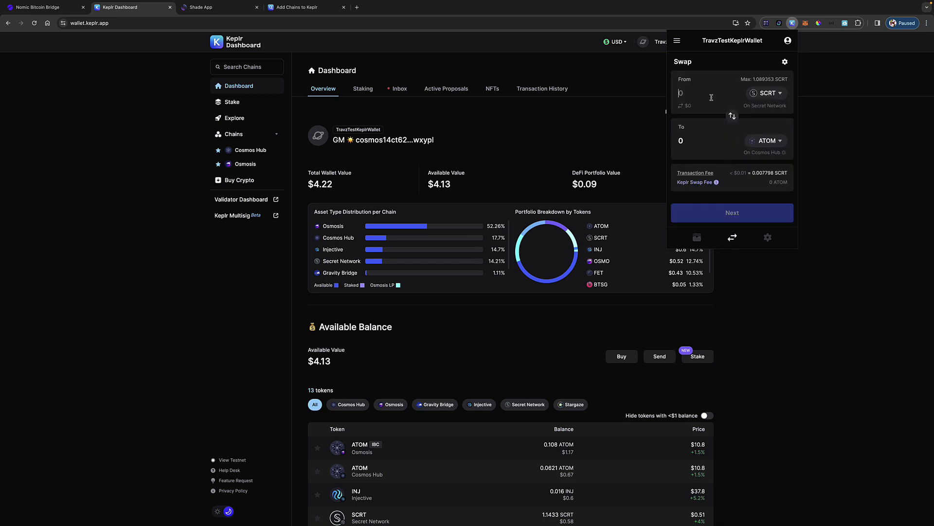
# Set the swap's From token to OSMO and To token to SCRT on Secret Network.
pyautogui.click(760, 95)
pyautogui.scroll(-3, 714, 113)
pyautogui.scroll(-2, 714, 113)
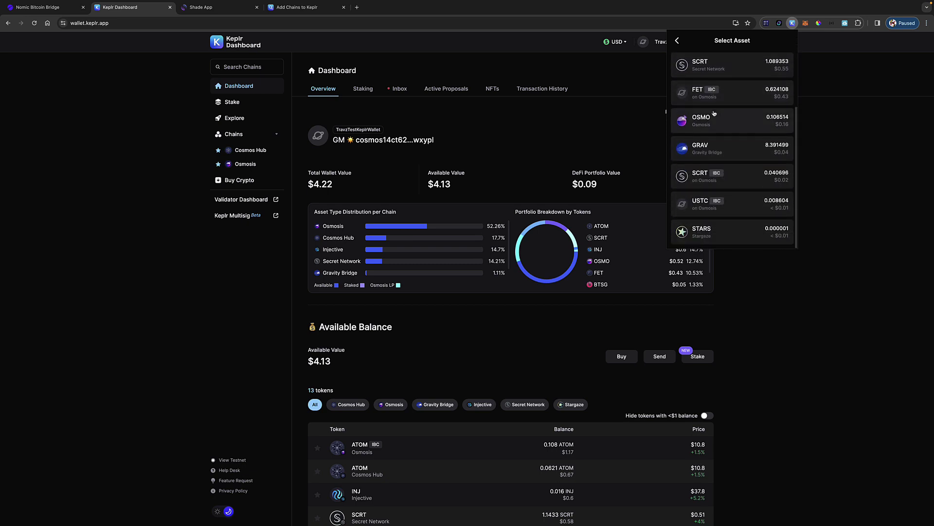
pyautogui.click(744, 124)
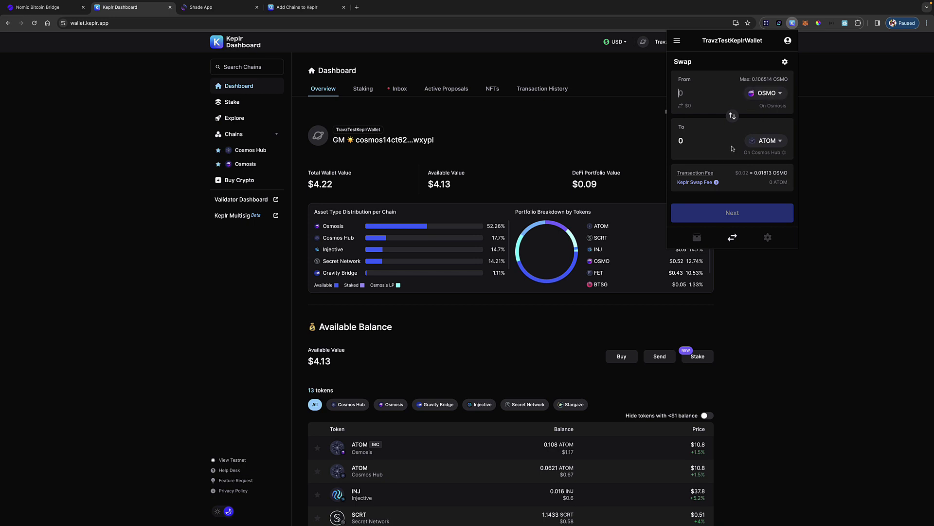
pyautogui.click(758, 143)
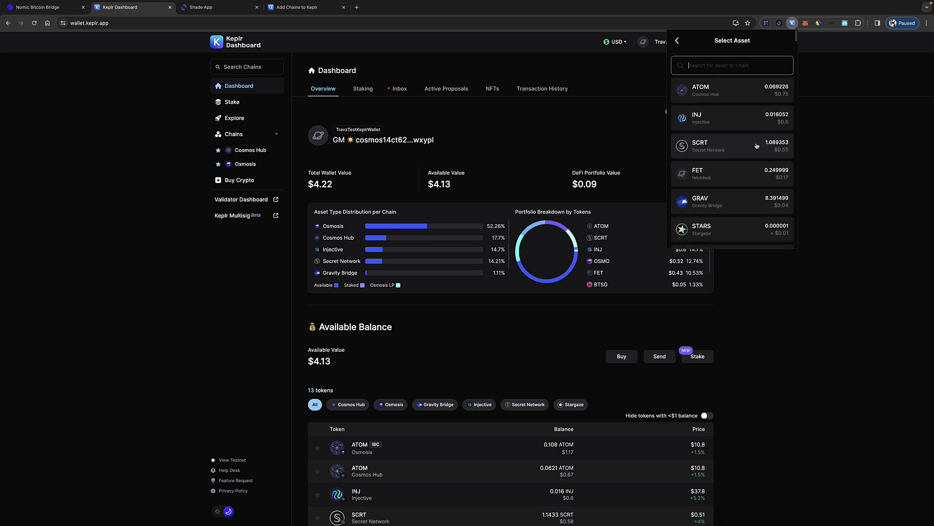
pyautogui.click(719, 147)
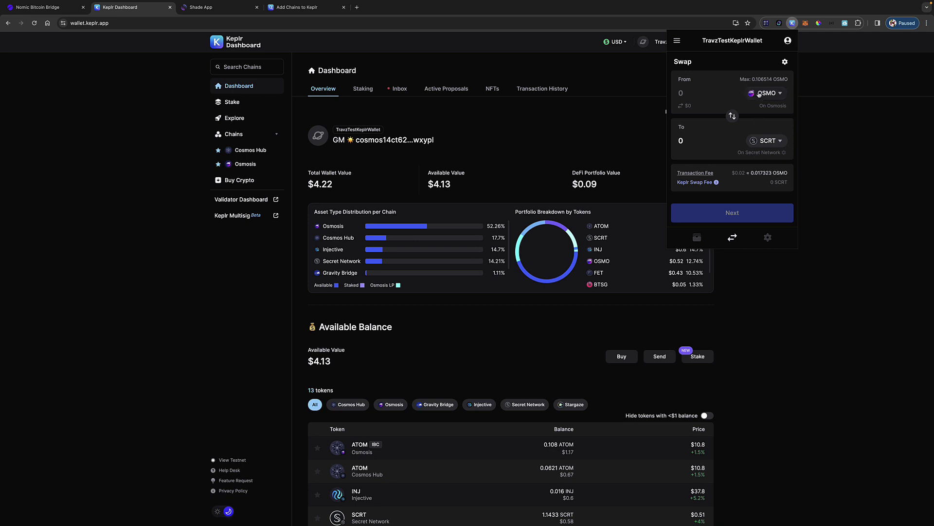
# Set the swap fee to be paid in ATOM (Cosmos Hub) at the Low fee level.
pyautogui.click(697, 176)
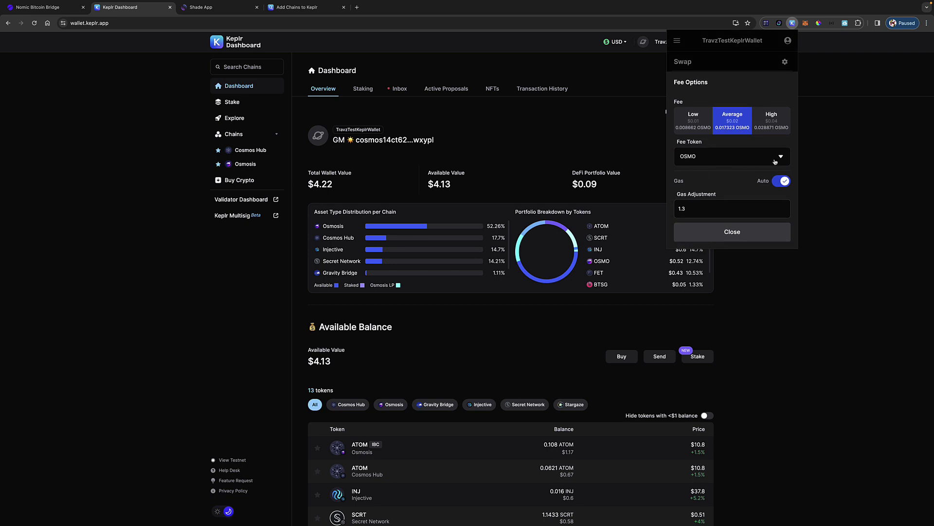
pyautogui.click(779, 160)
pyautogui.scroll(-1, 730, 187)
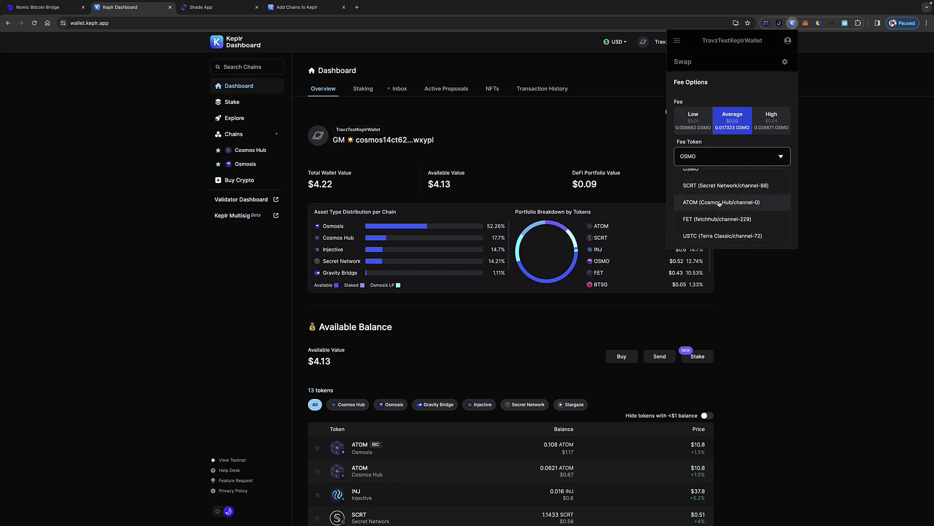
pyautogui.click(719, 203)
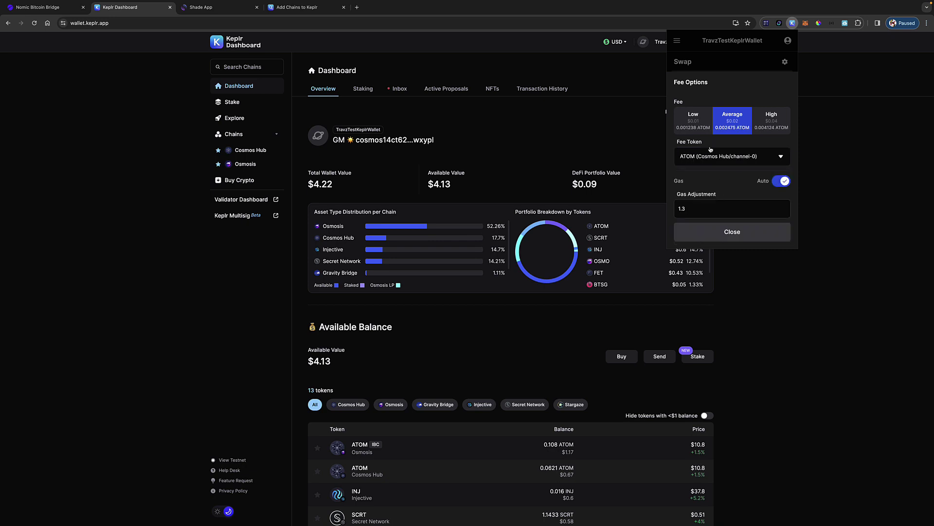
pyautogui.click(693, 121)
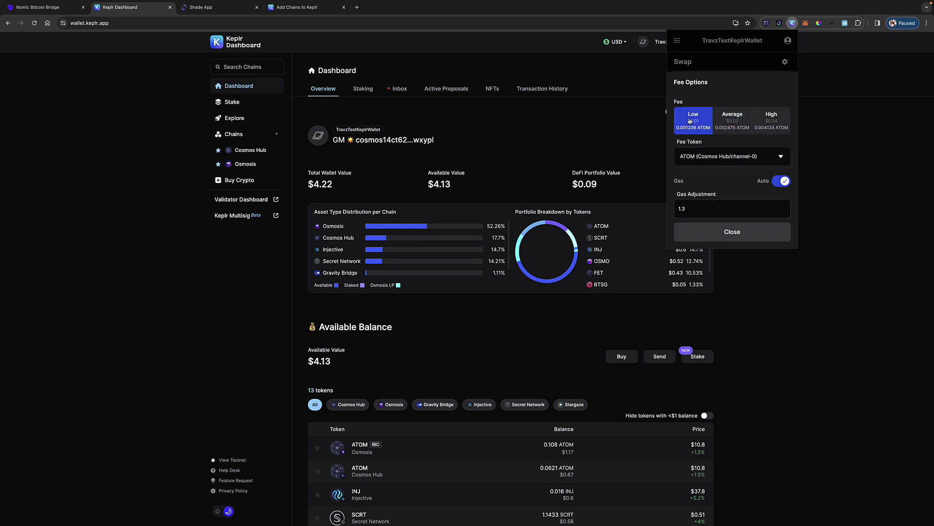
pyautogui.click(731, 233)
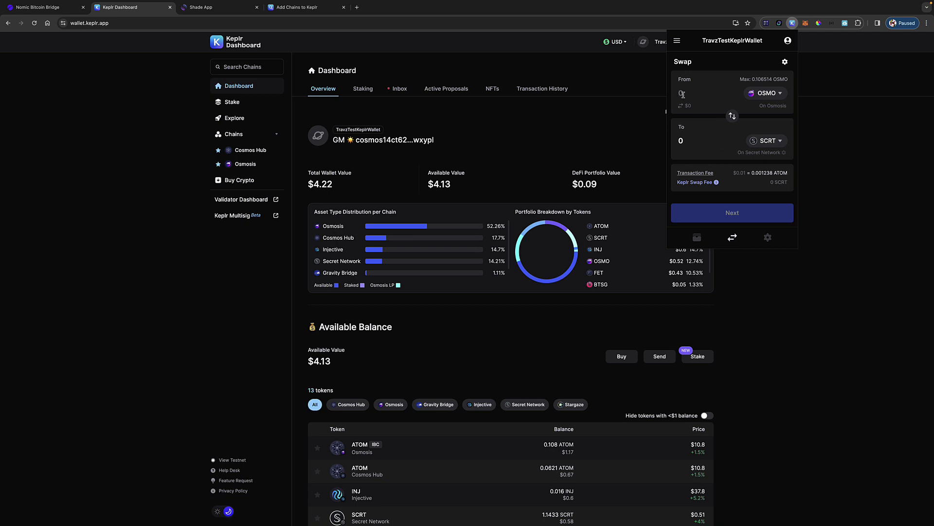
pyautogui.write('0.05')
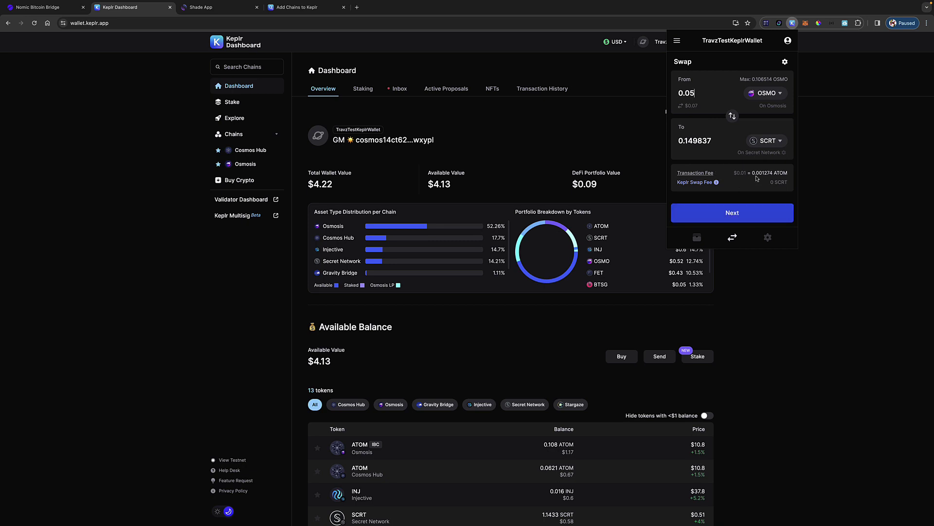
# Confirm and approve the 0.05 OSMO to SCRT swap transaction.
pyautogui.click(739, 213)
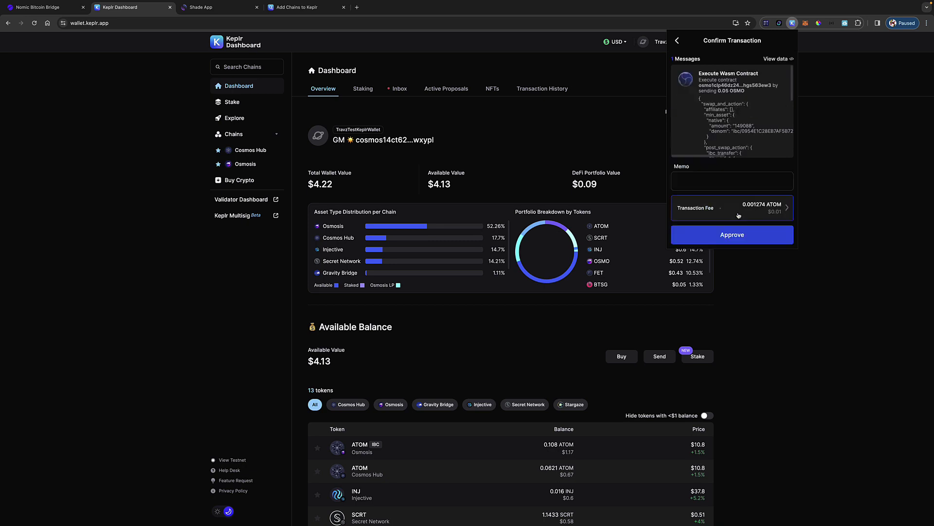
pyautogui.click(741, 237)
pyautogui.scroll(-3, 722, 168)
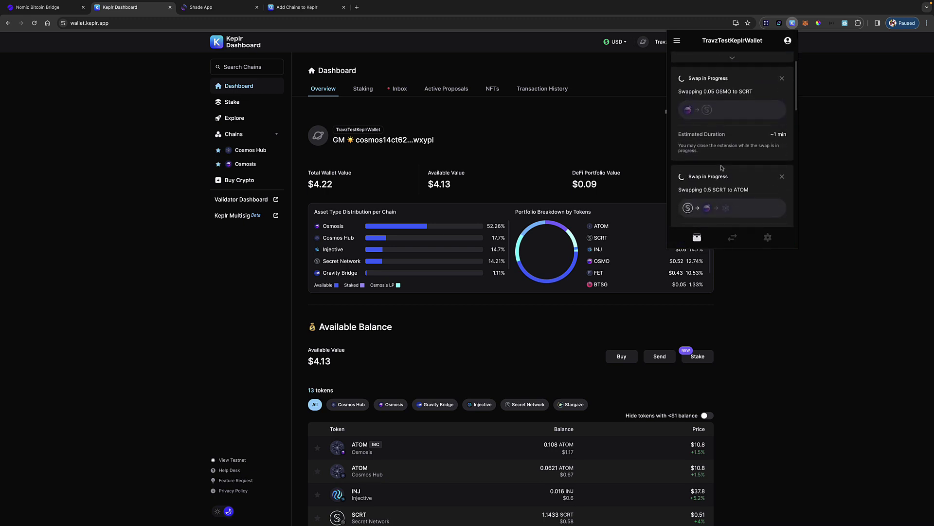
pyautogui.scroll(-1, 722, 168)
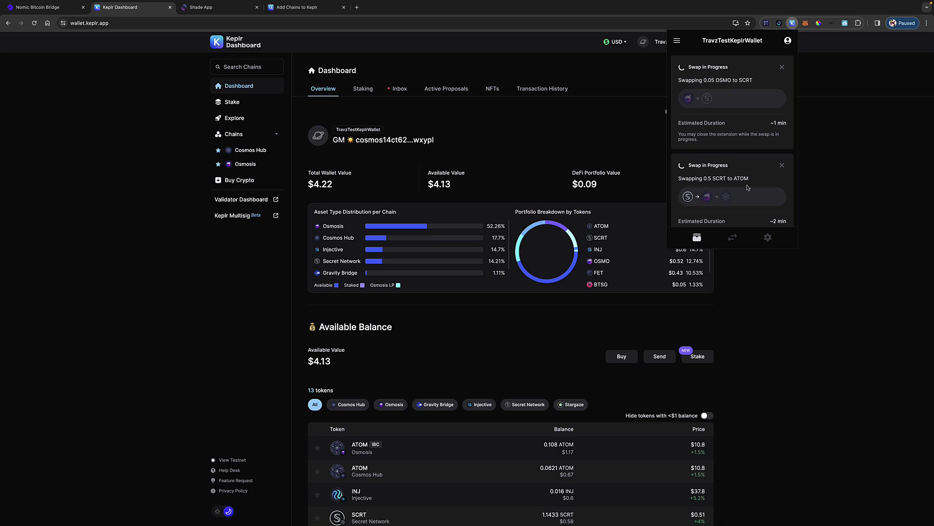
pyautogui.scroll(-1, 747, 188)
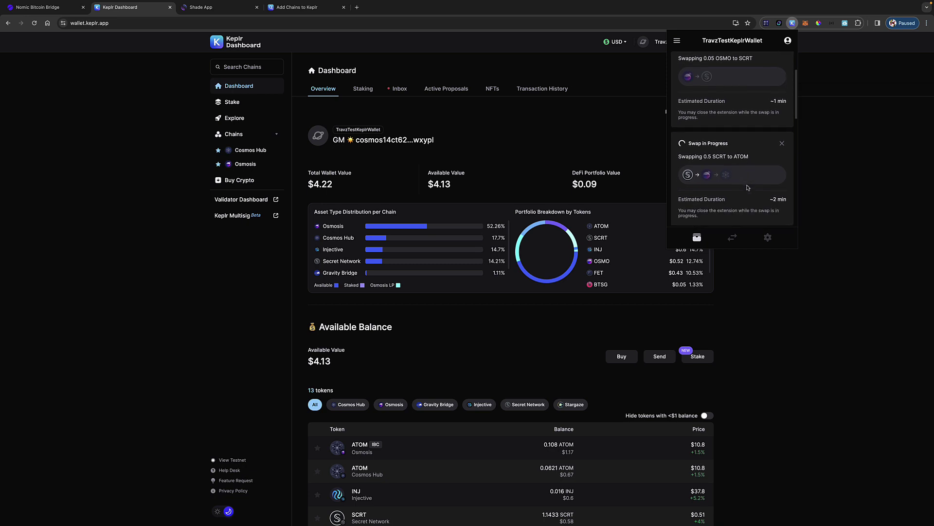
pyautogui.scroll(1, 747, 188)
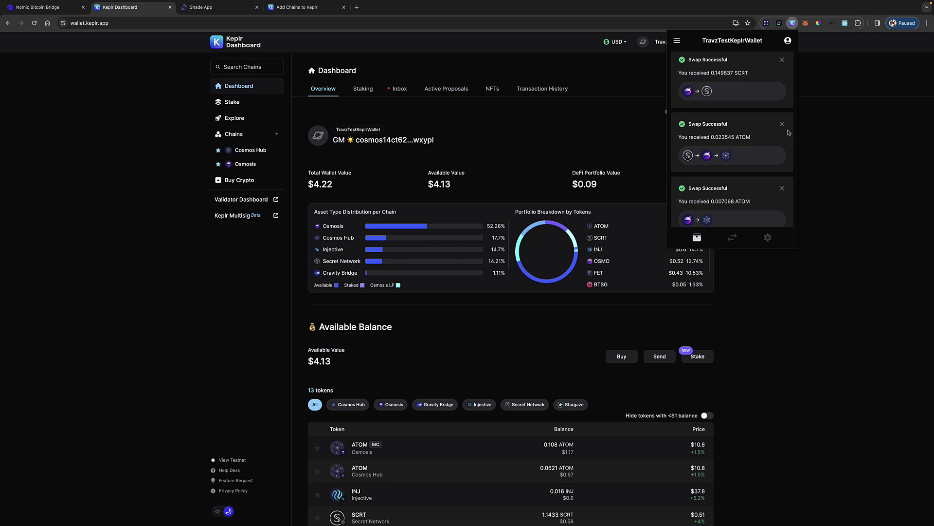
# Dismiss the wallet popup, leaving the Keplr Dashboard overview.
pyautogui.click(809, 129)
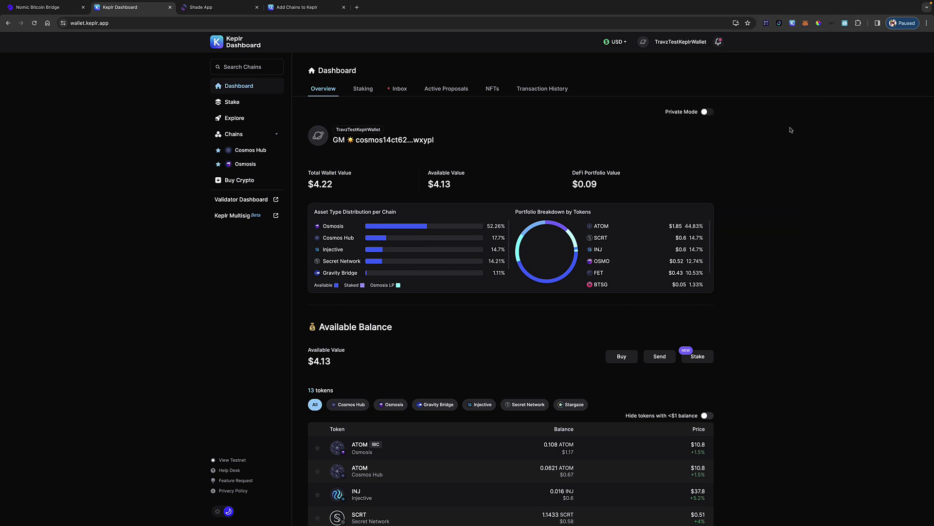